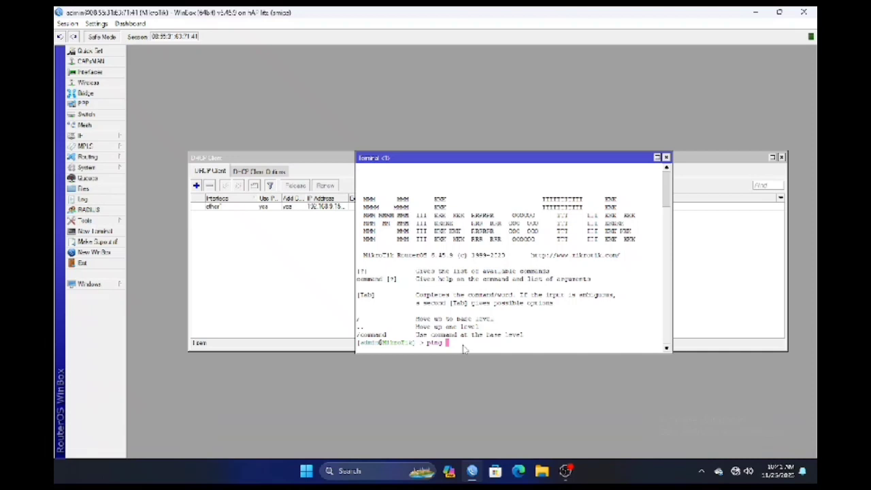
Ping 8.8.8.8 from the router's terminal to test internet connectivity, and close the terminal
type("8.8.8.8")
key("Return")
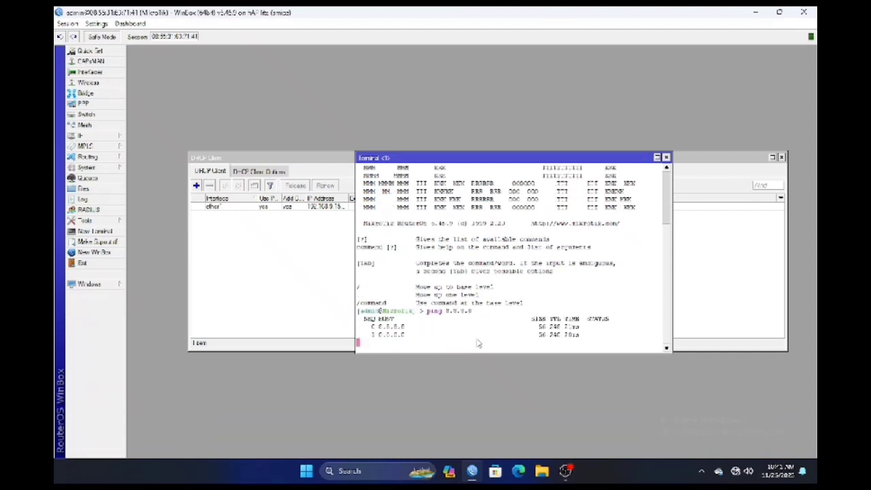
left_click(665, 157)
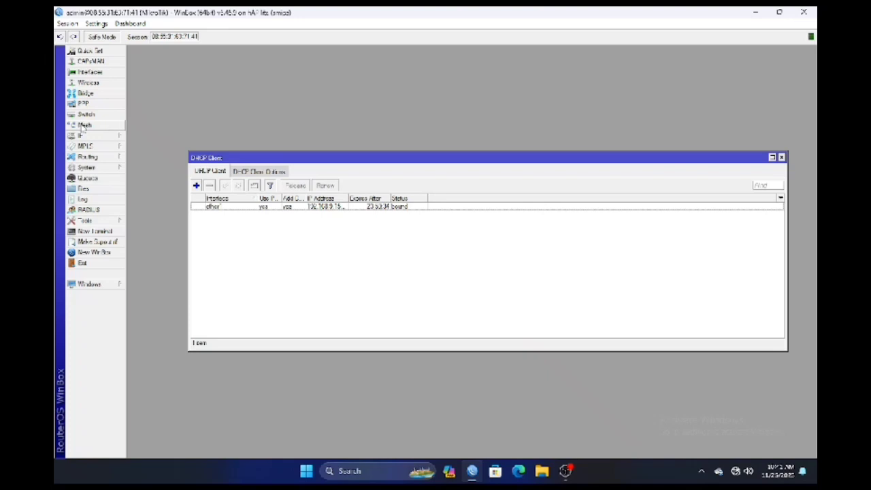
Add the IP address 192.168.1.1/24 to interface ether2 and save it
left_click(82, 136)
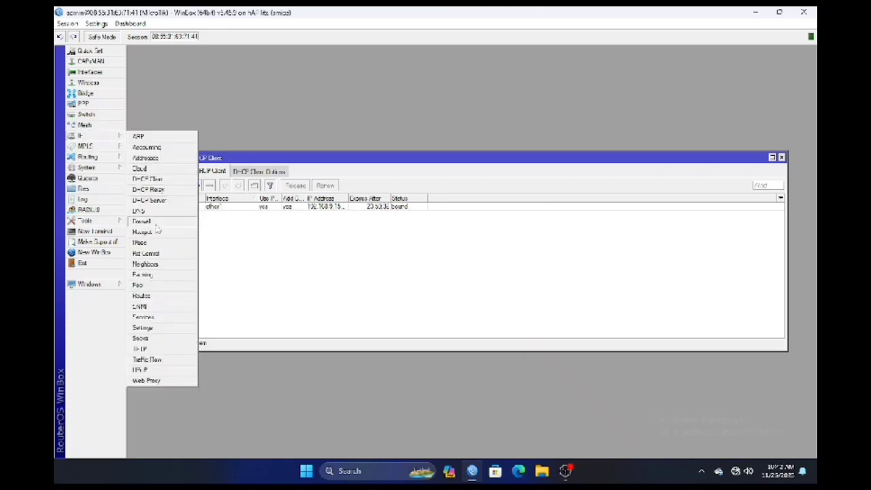
left_click(144, 158)
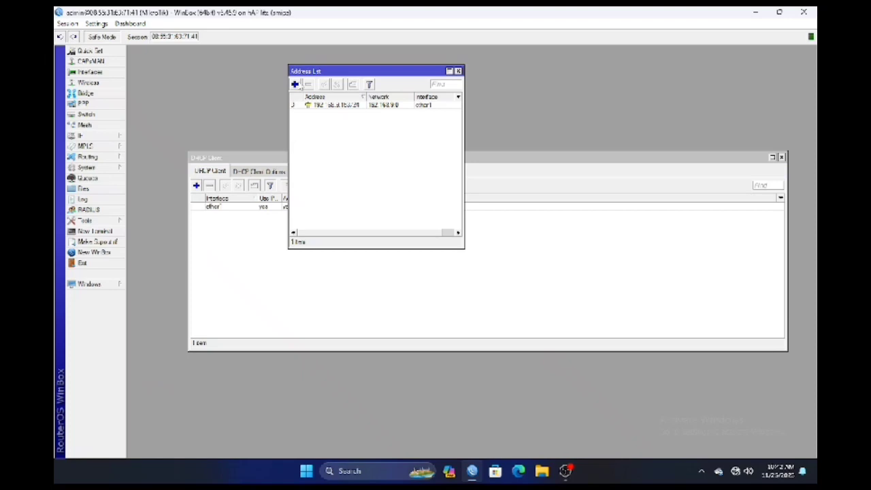
left_click(294, 84)
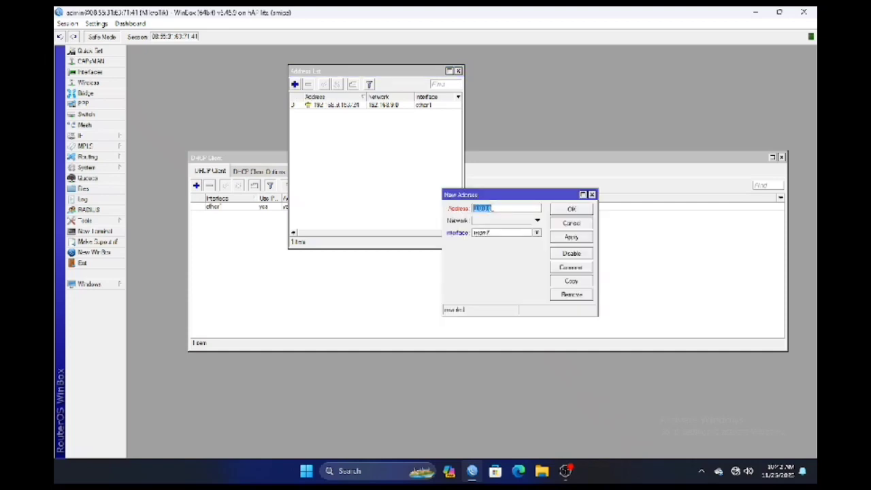
key("BackSpace")
type("192.168.1.1/24")
left_click(536, 233)
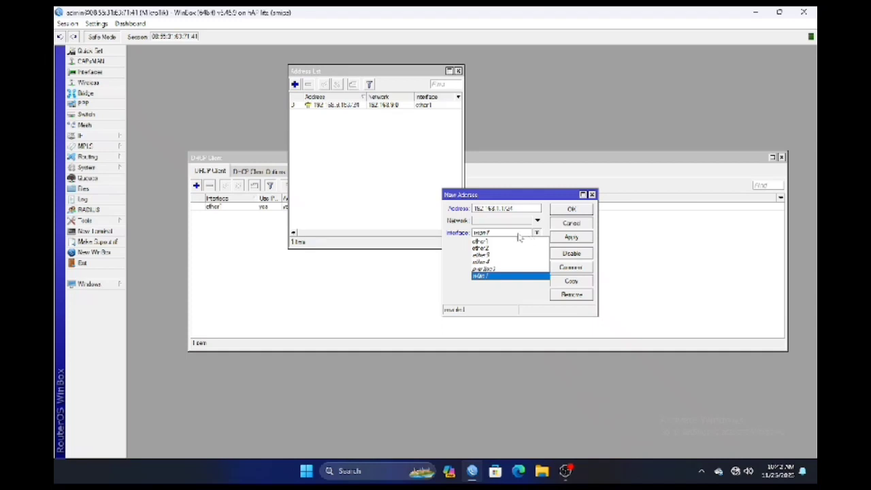
left_click(487, 248)
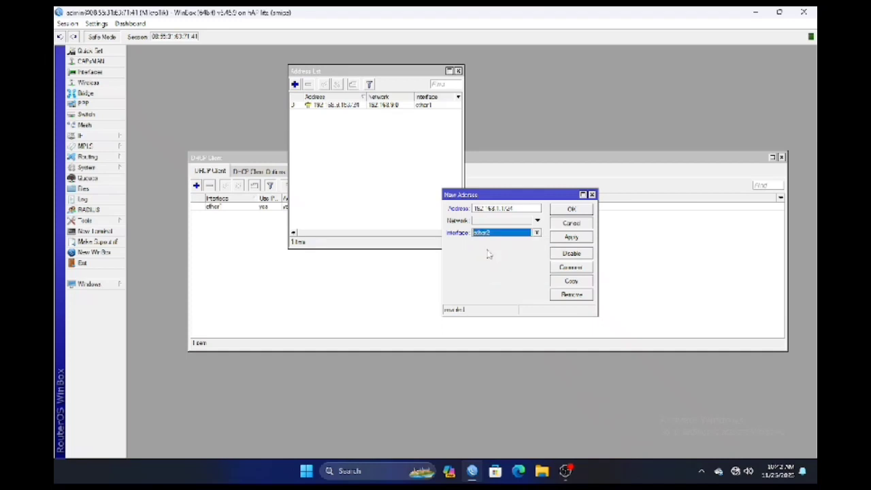
left_click(571, 238)
left_click(572, 209)
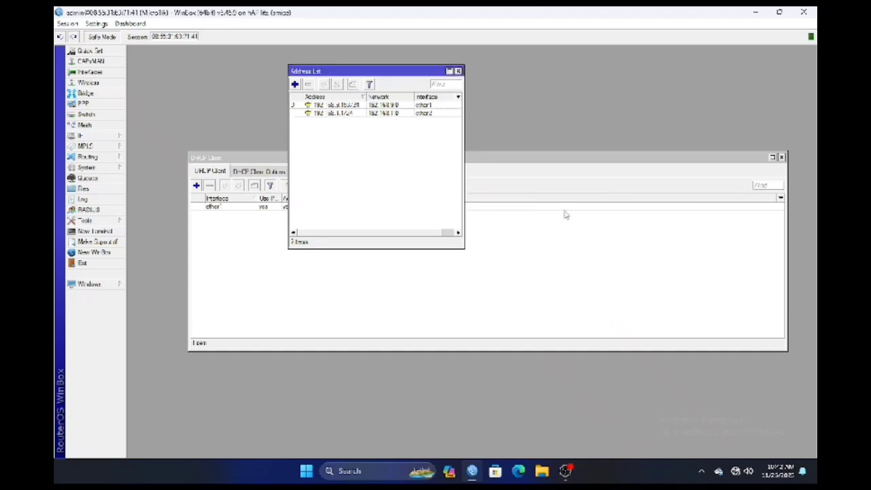
In the router's DNS settings, enter 8.8.8.8 as the first server
left_click(94, 136)
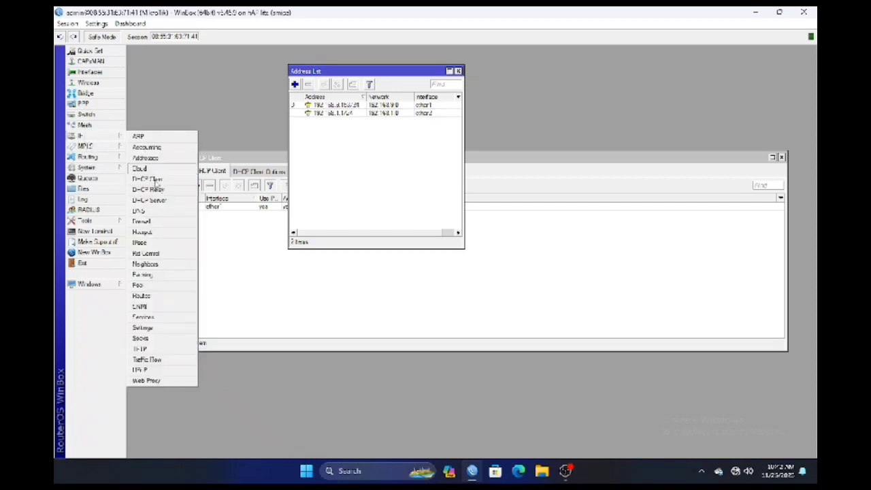
left_click(153, 214)
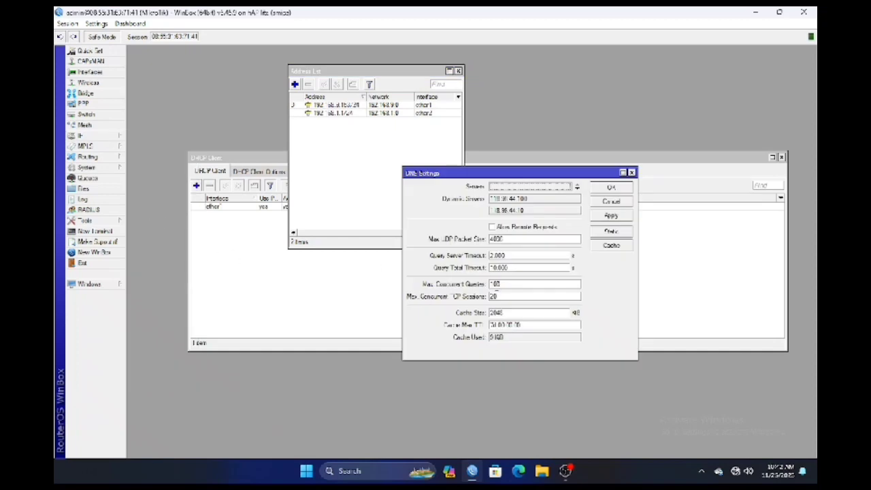
type("0")
left_click(516, 185)
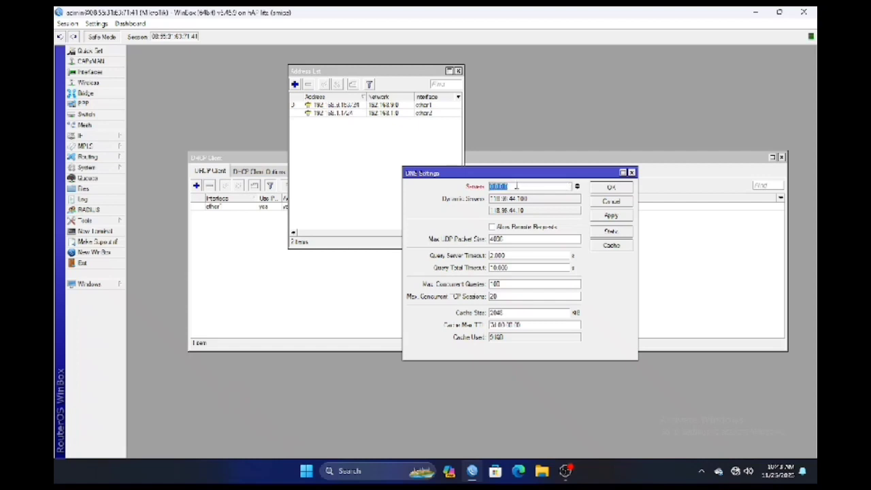
key("BackSpace")
type("8.8.8.8")
key("BackSpace")
key("BackSpace")
type(".8")
Add 8.8.4.4 as the second DNS server and save the DNS settings
left_click(577, 189)
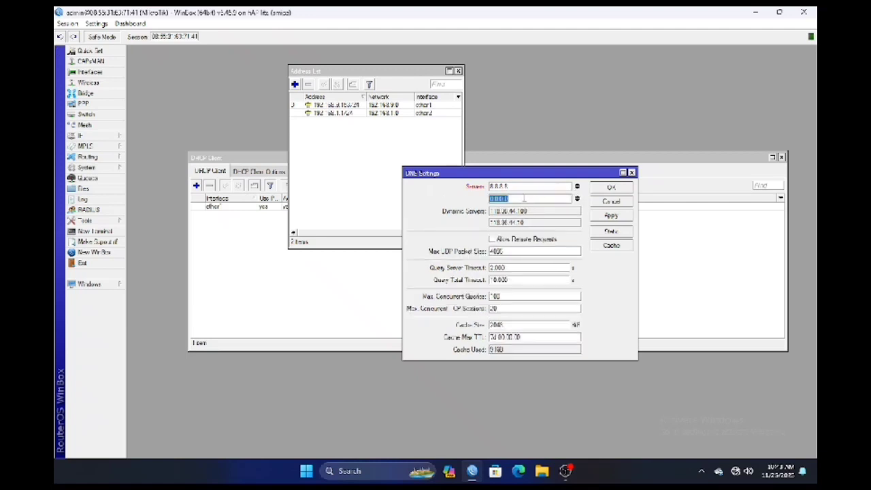
key("BackSpace")
type("8.8.4.4")
left_click(611, 218)
left_click(610, 188)
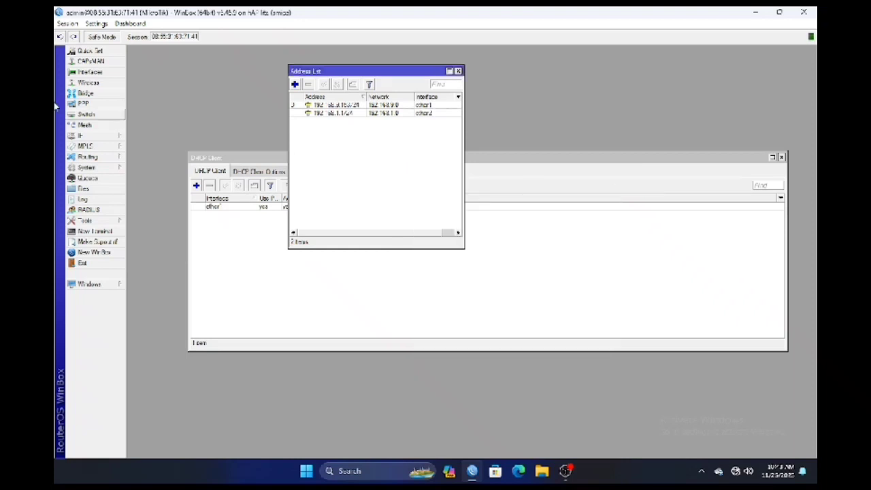
Create a new firewall NAT rule in the srcnat chain with ether1 as its outgoing interface
left_click(81, 136)
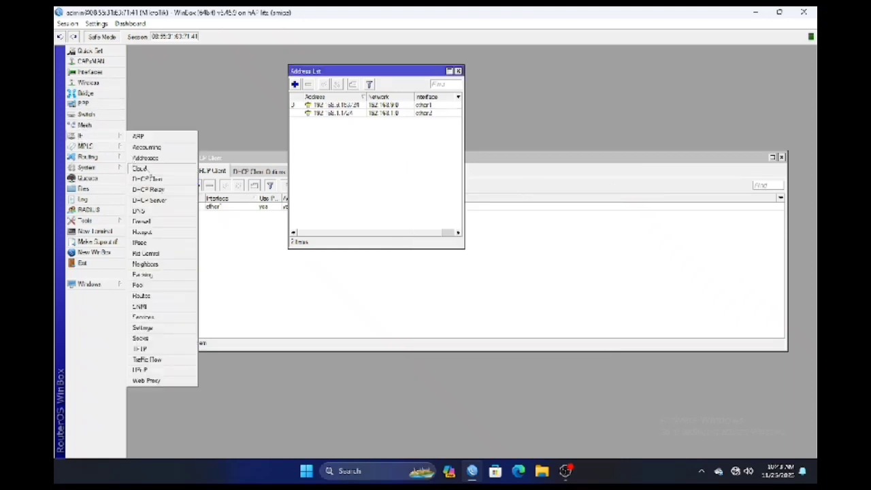
left_click(151, 223)
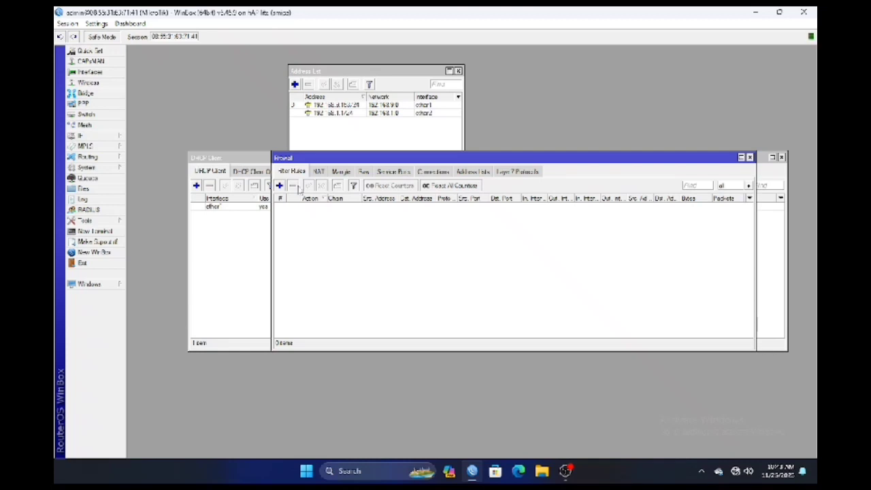
left_click(318, 172)
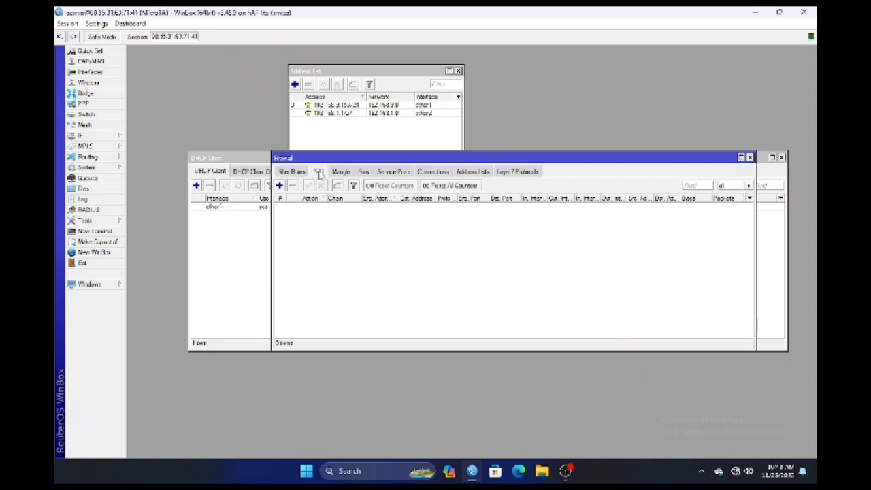
left_click(280, 185)
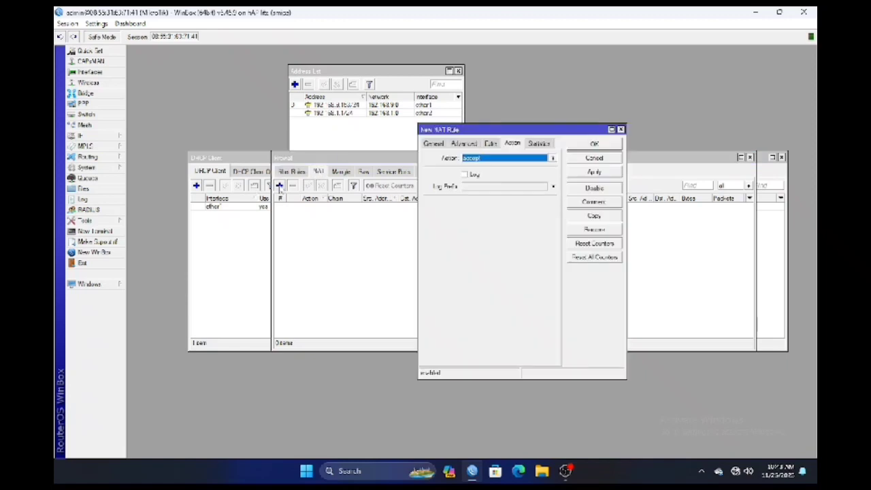
left_click(439, 144)
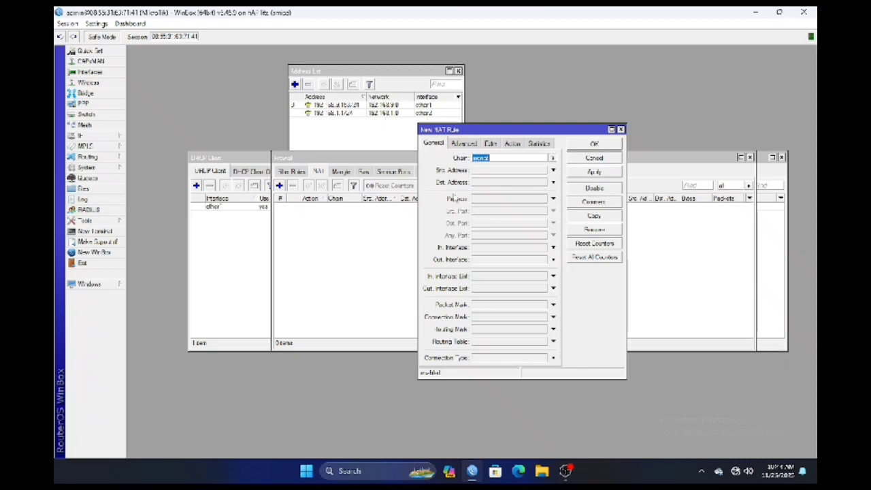
left_click(552, 259)
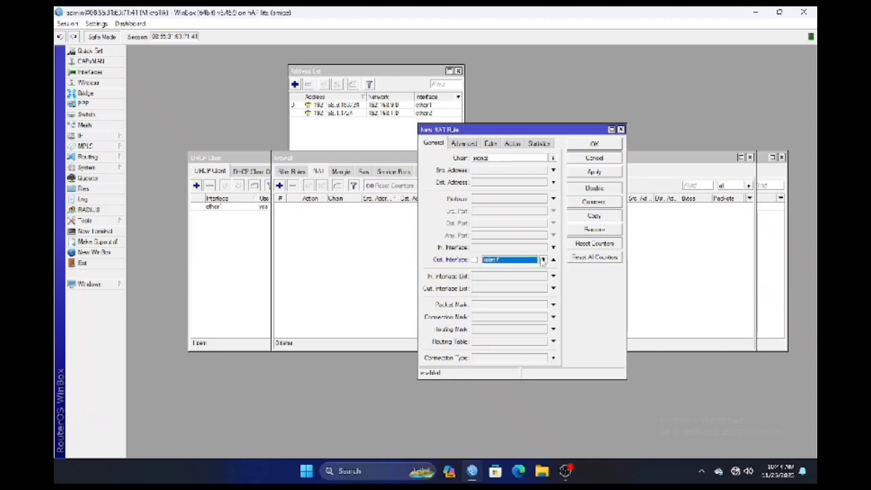
left_click(543, 259)
left_click(503, 297)
Set the new NAT rule's action to masquerade and save the rule
left_click(514, 144)
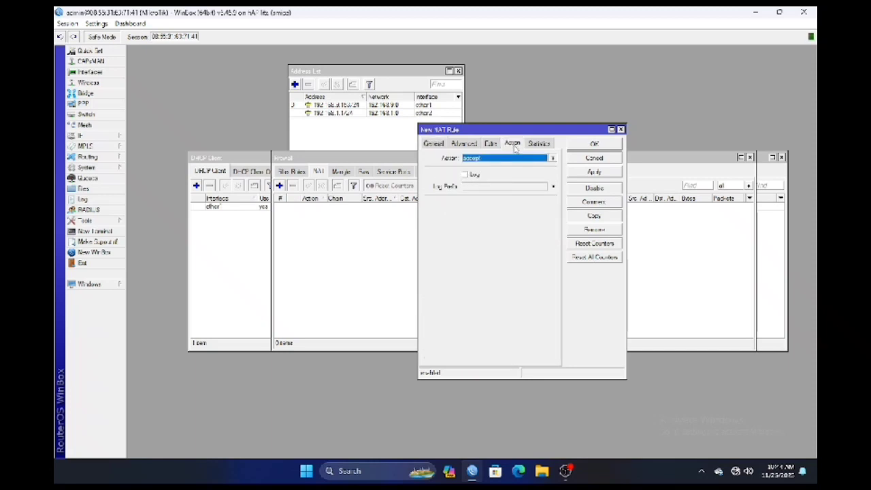
left_click(551, 157)
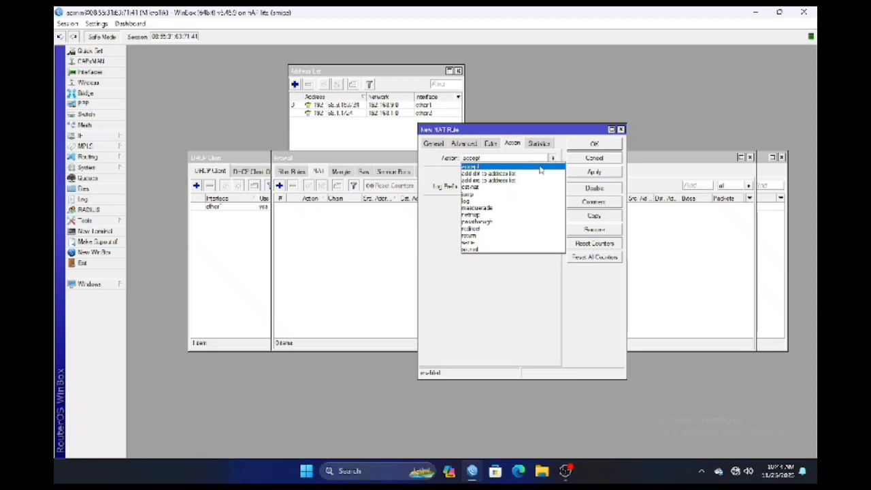
left_click(493, 208)
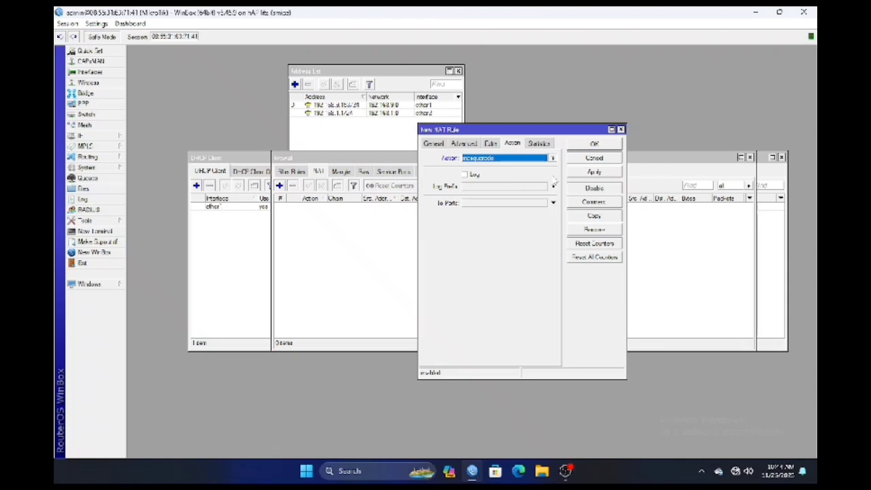
left_click(594, 173)
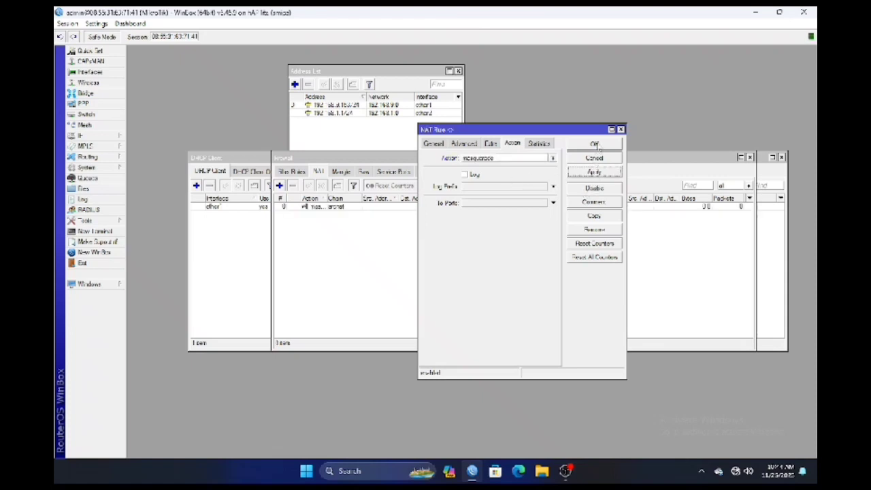
left_click(595, 143)
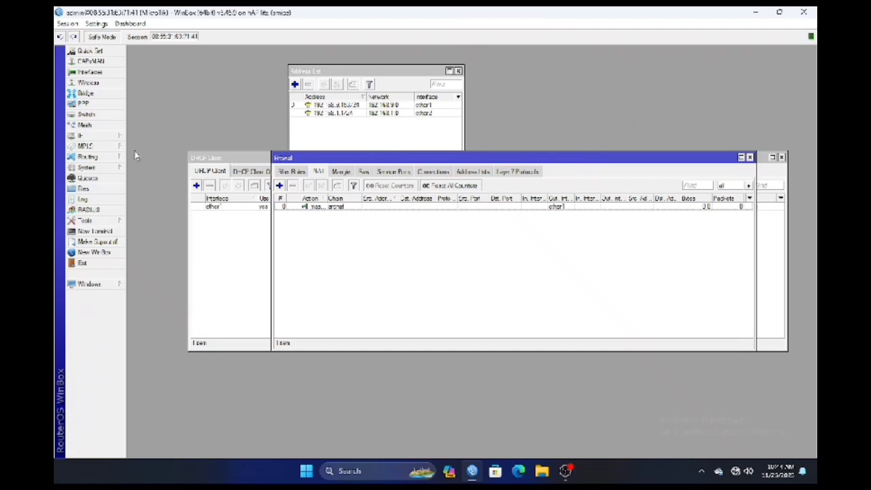
Set up a DHCP server on ether2 with the setup wizard, accepting the proposed 192.168.1.0/24 network, 00:10:00 lease time and other defaults
left_click(95, 136)
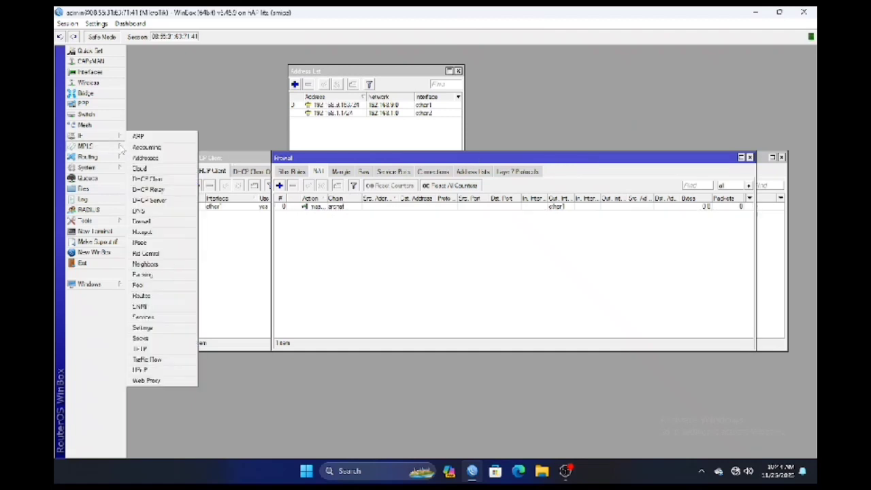
left_click(162, 202)
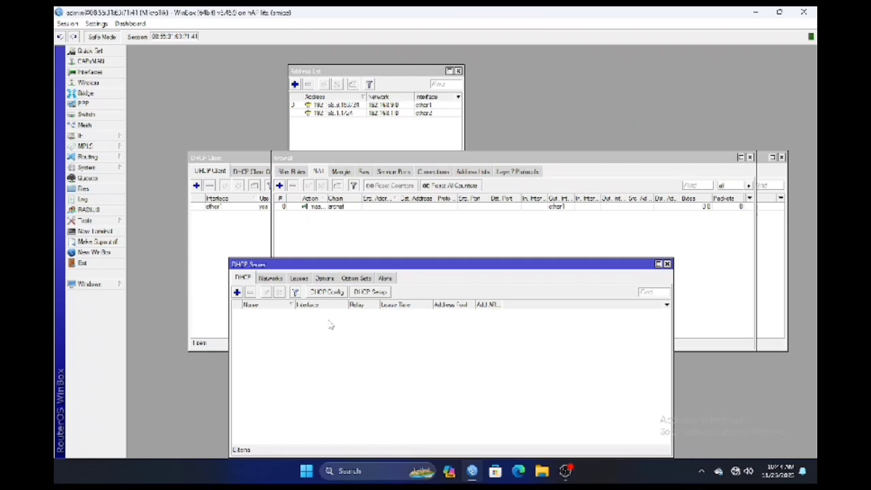
left_click(369, 291)
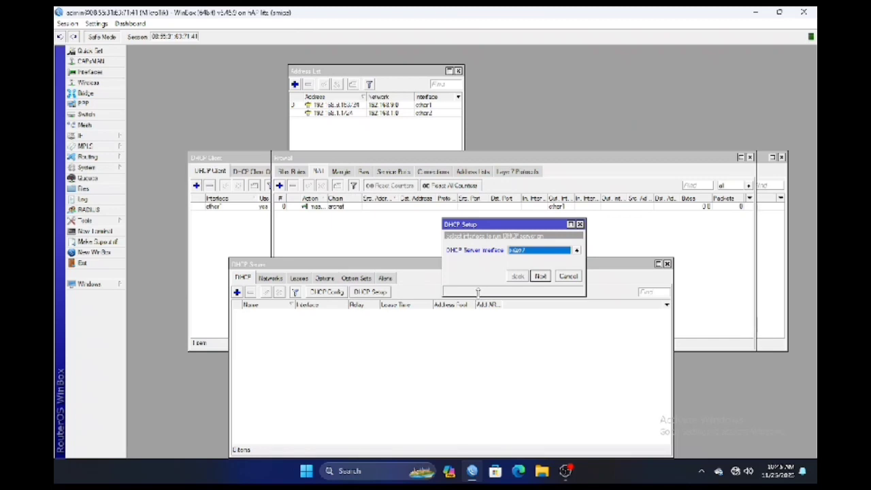
left_click(576, 250)
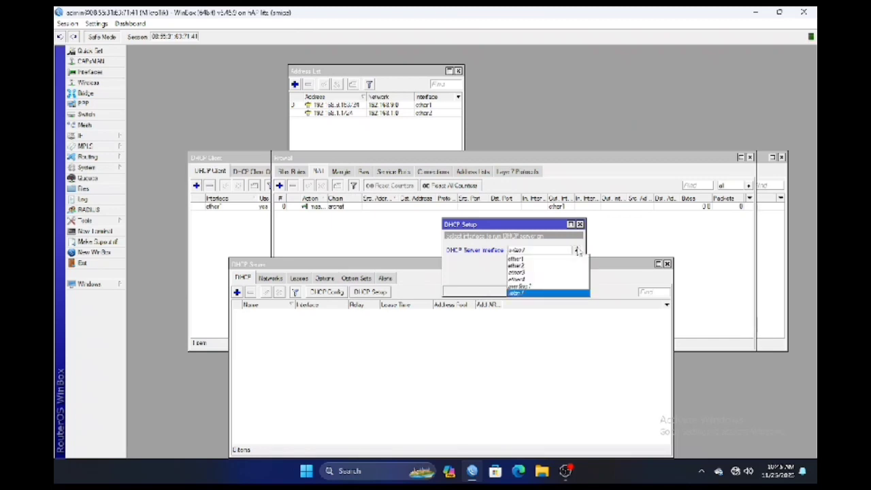
left_click(533, 267)
left_click(540, 276)
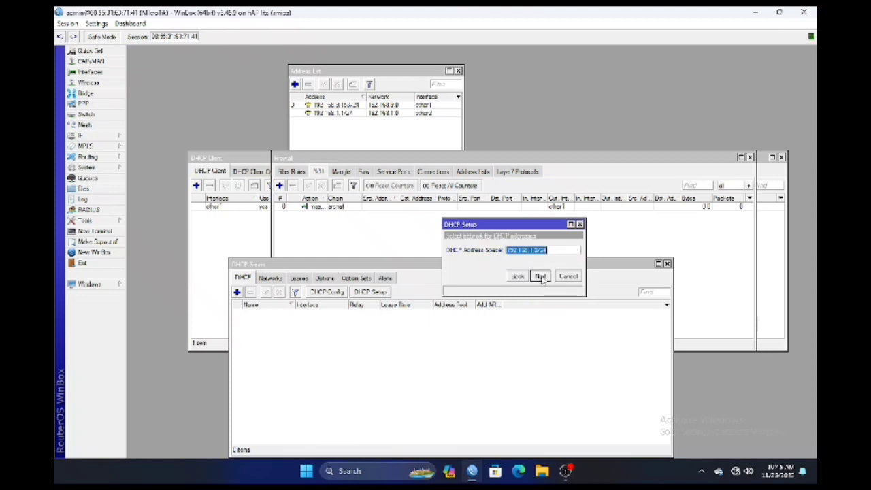
left_click(540, 276)
left_click(540, 276)
left_click(540, 277)
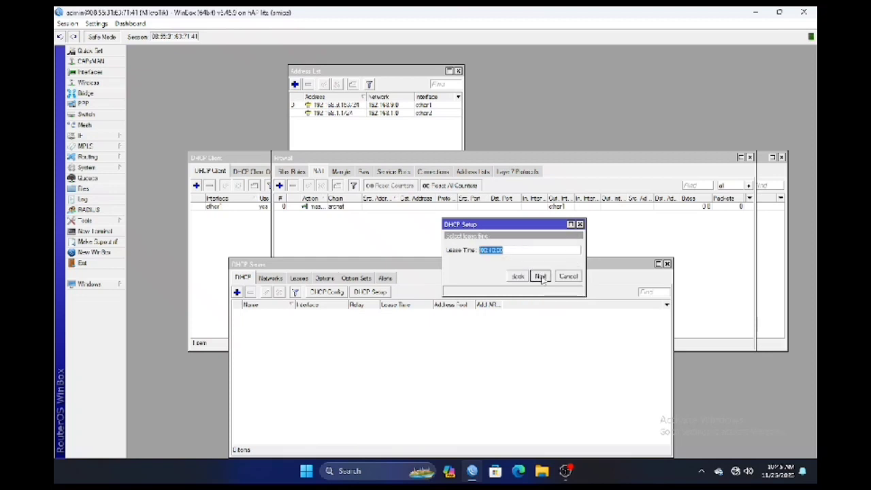
left_click(540, 276)
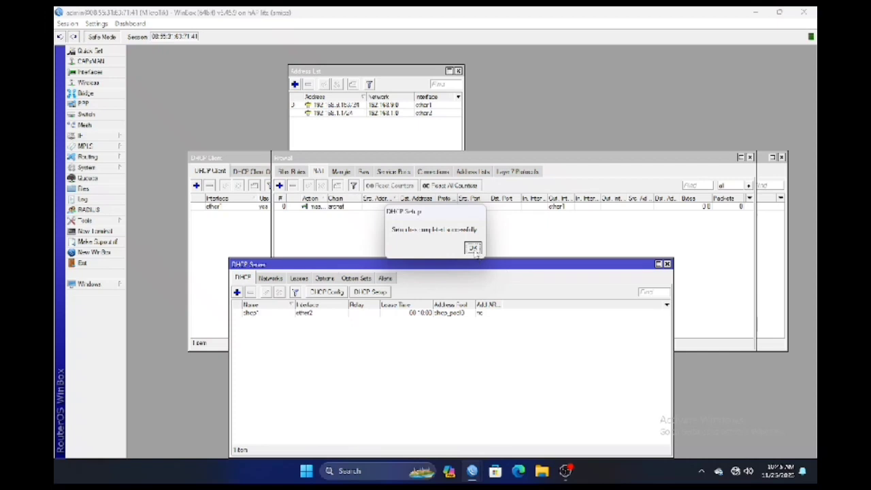
left_click(474, 248)
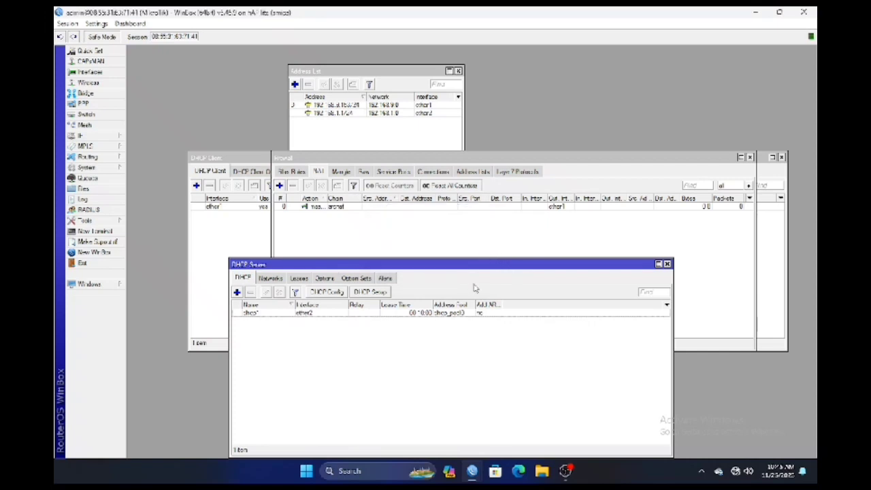
Add a firewall Layer7 protocol named youtube with the regexp ^.+(youtube).*$ and save it
left_click(91, 137)
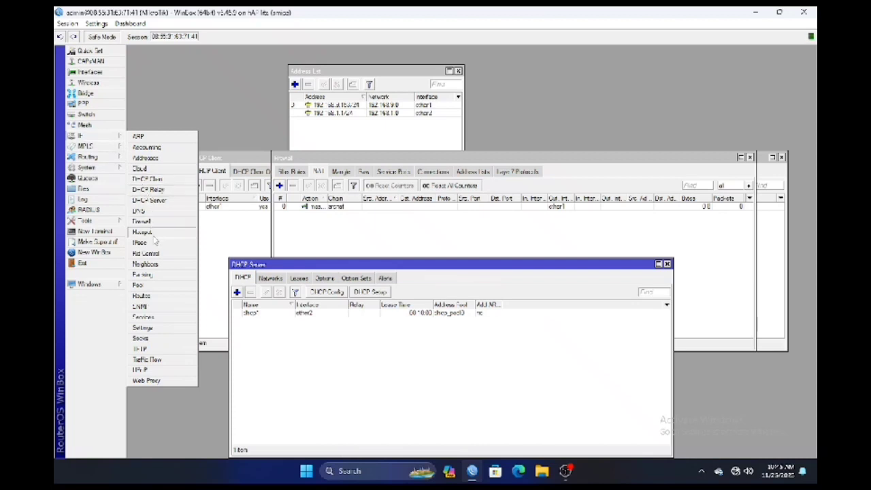
left_click(151, 223)
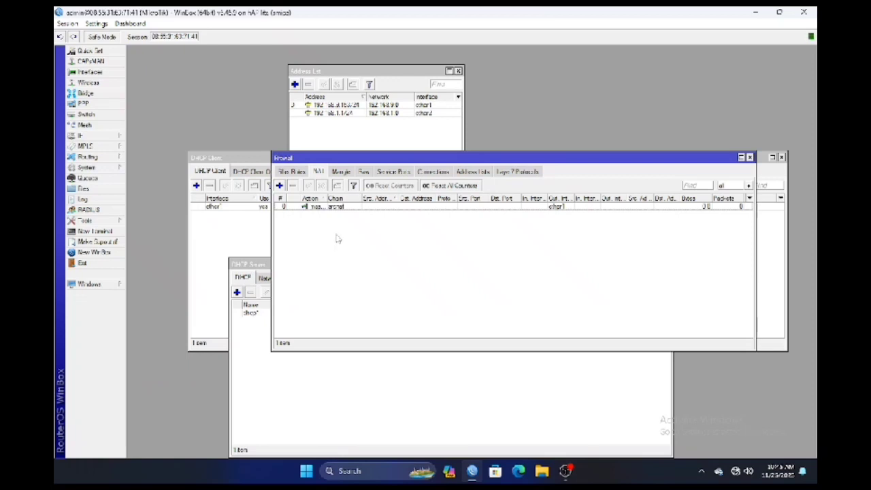
left_click(506, 172)
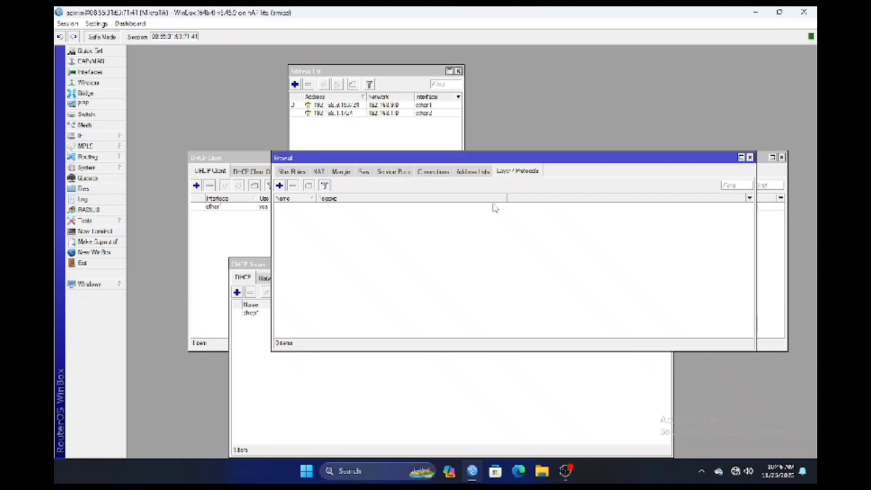
left_click(279, 186)
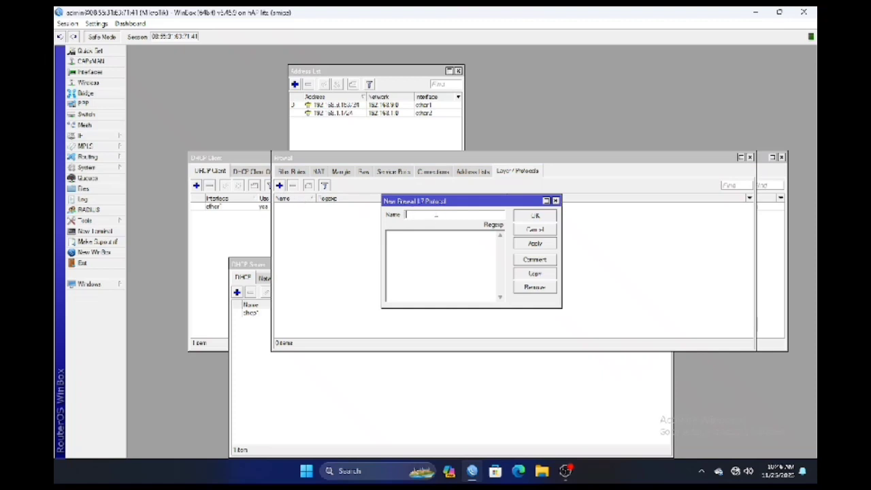
type("y")
type("outube")
key("Tab")
type("^.+(youtube).*$")
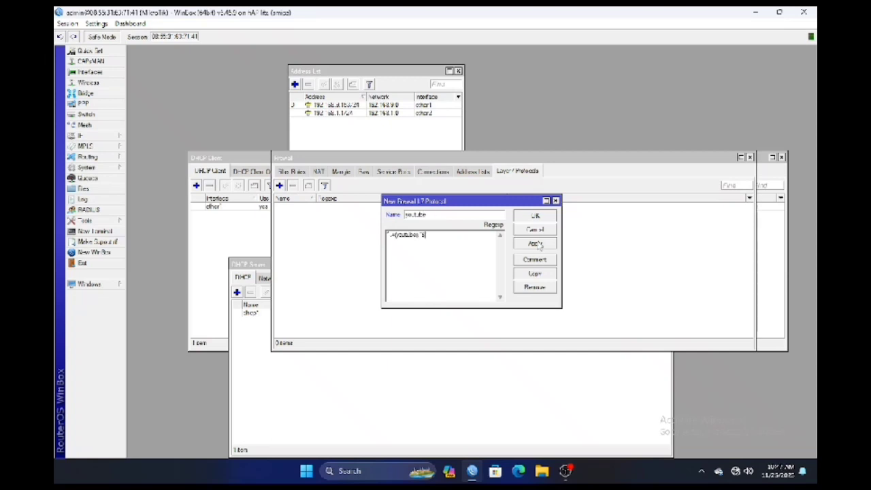
left_click(534, 244)
left_click(535, 216)
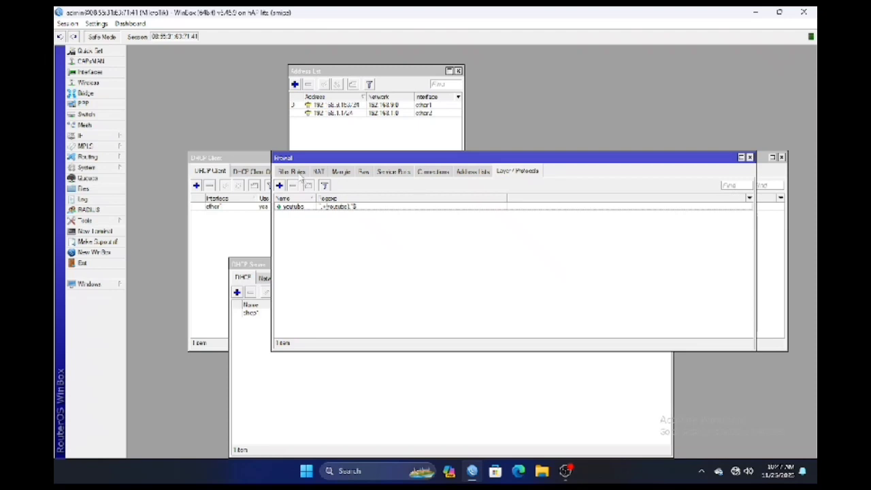
Create and save a forward-chain firewall filter rule with the drop action and youtube as its Layer7 protocol
left_click(297, 171)
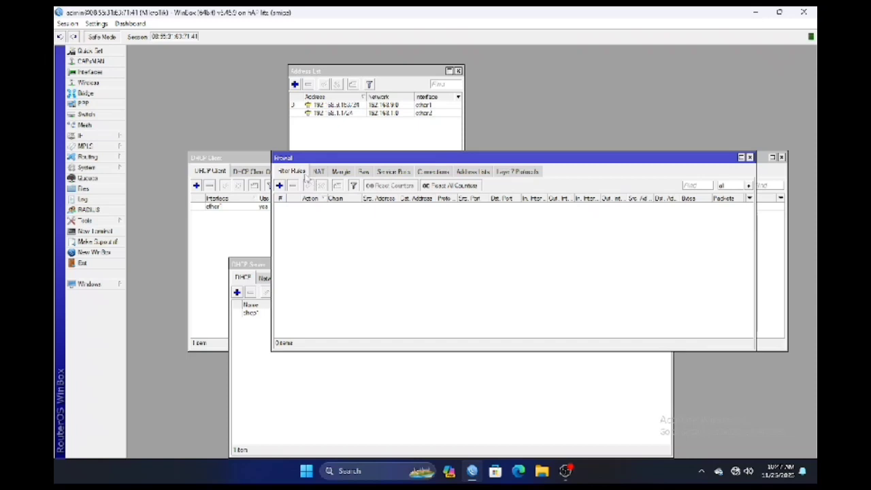
left_click(279, 185)
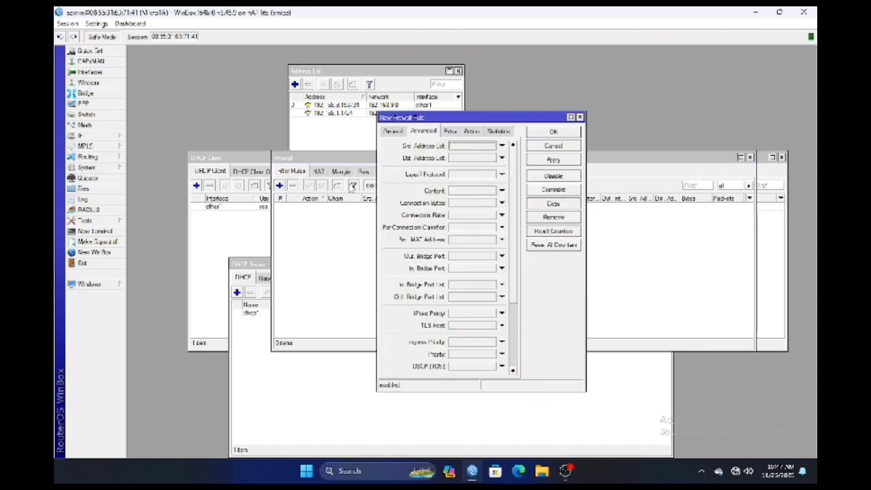
left_click(471, 132)
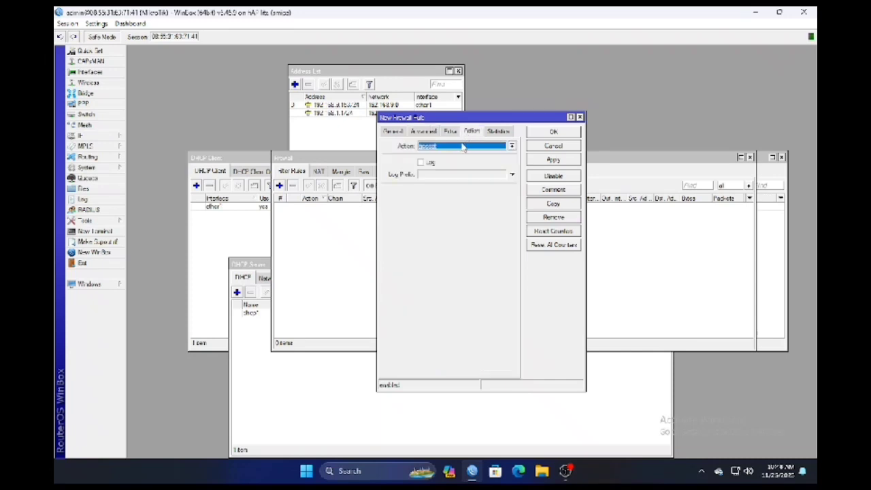
left_click(511, 146)
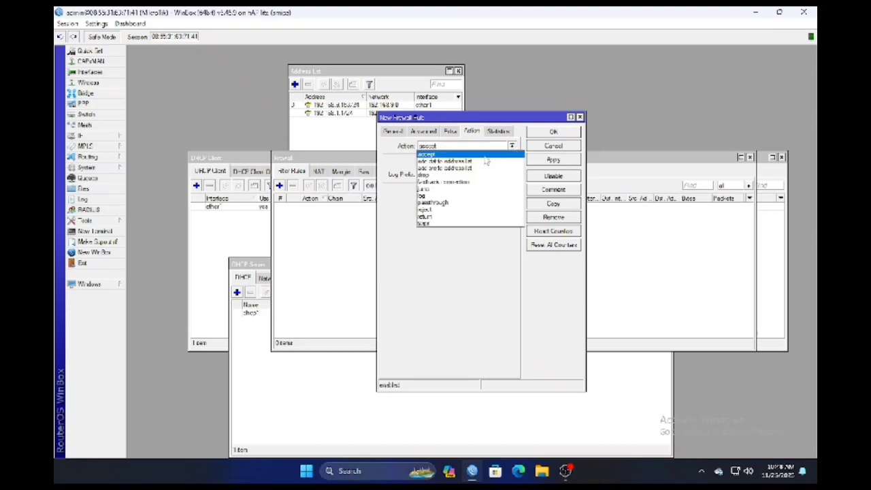
left_click(455, 176)
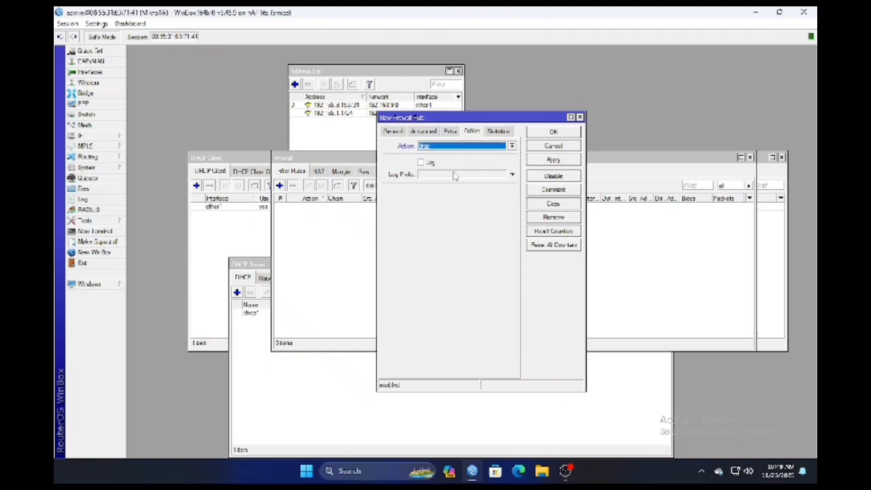
left_click(423, 131)
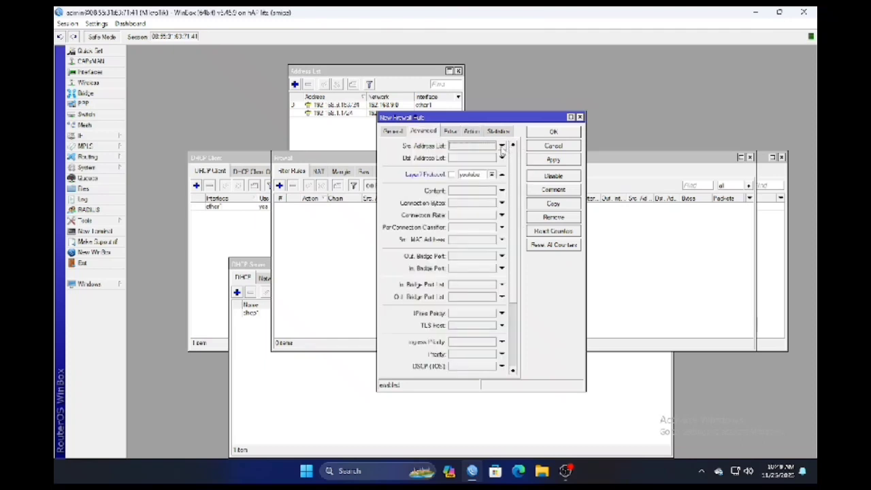
left_click(552, 160)
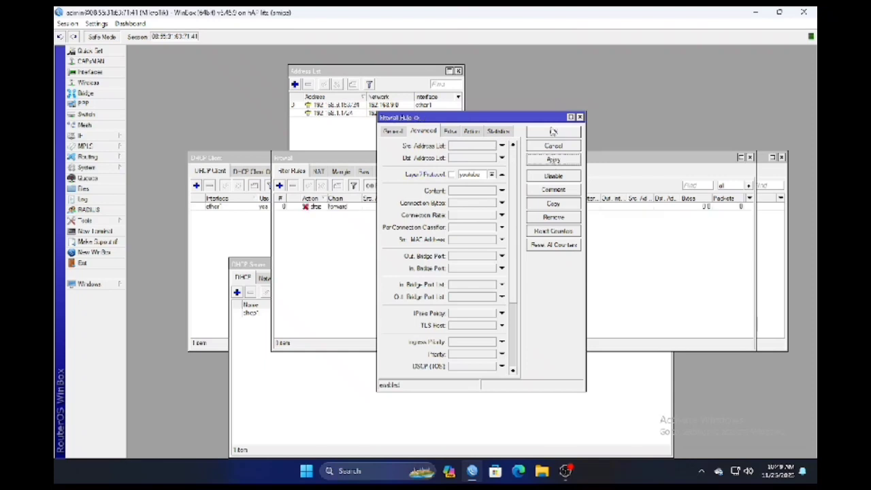
left_click(553, 131)
Switch to Microsoft Edge, load youtube.com to test the block, and close the browser
left_click(519, 471)
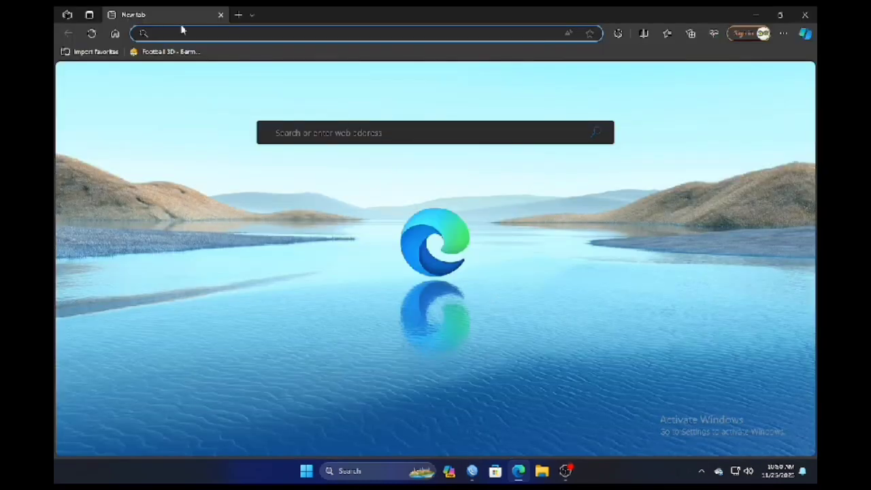
left_click(198, 38)
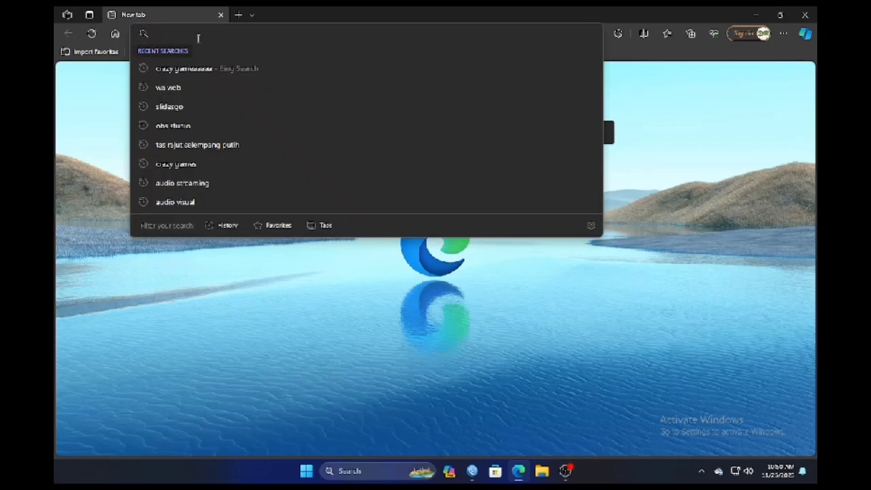
type("yout")
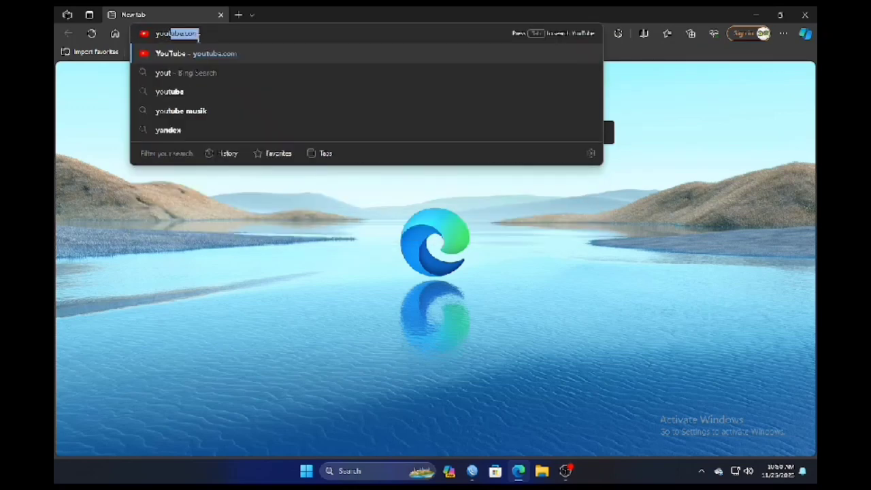
type("ub")
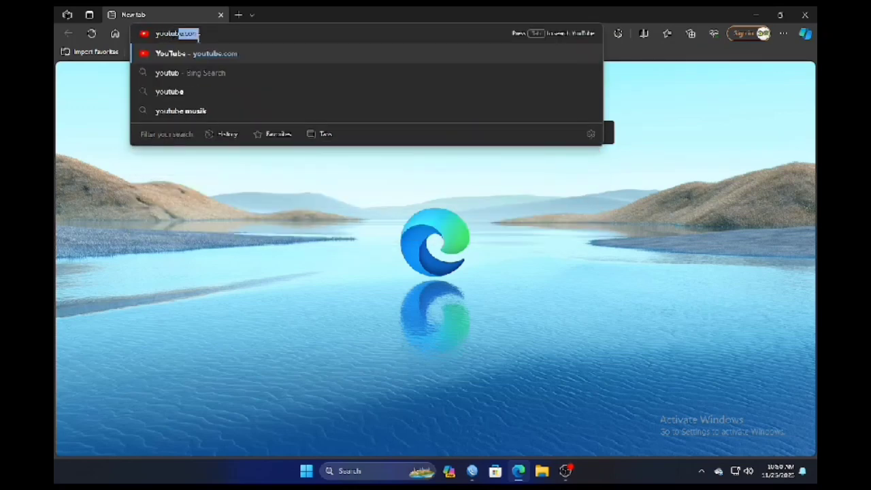
key("Return")
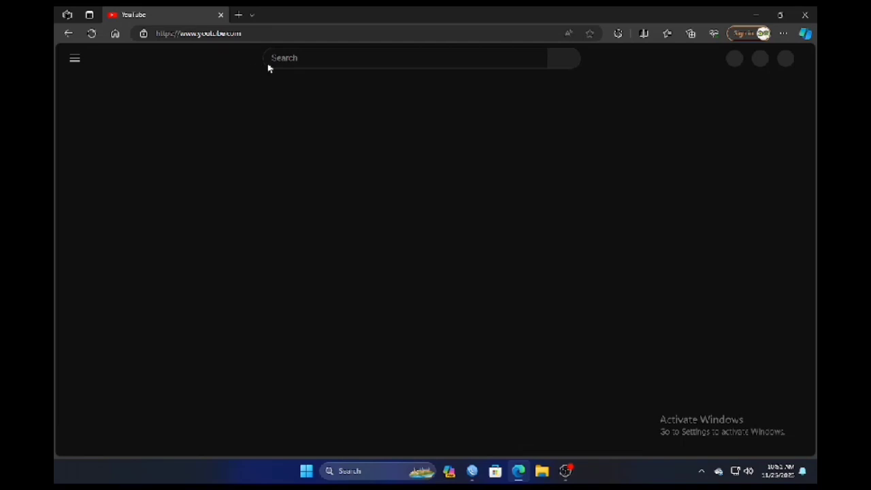
left_click(808, 18)
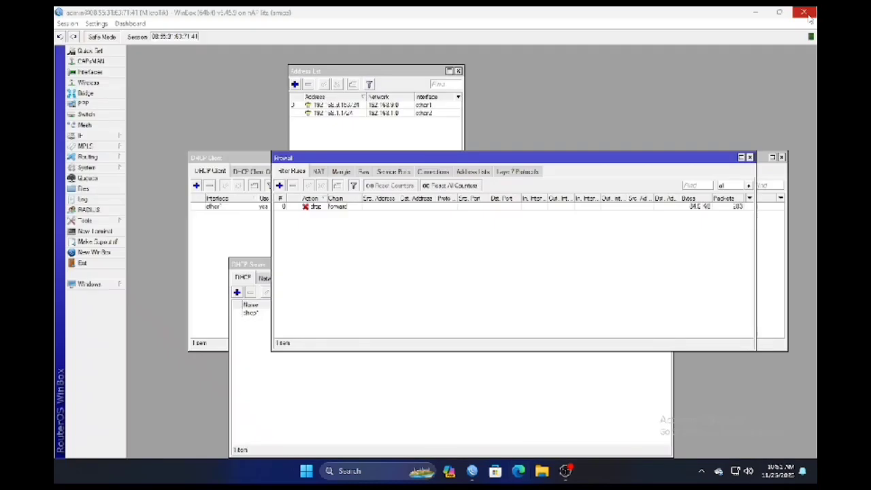
Reopen Microsoft Edge and run a web search for "gole" to test general internet access
left_click(518, 471)
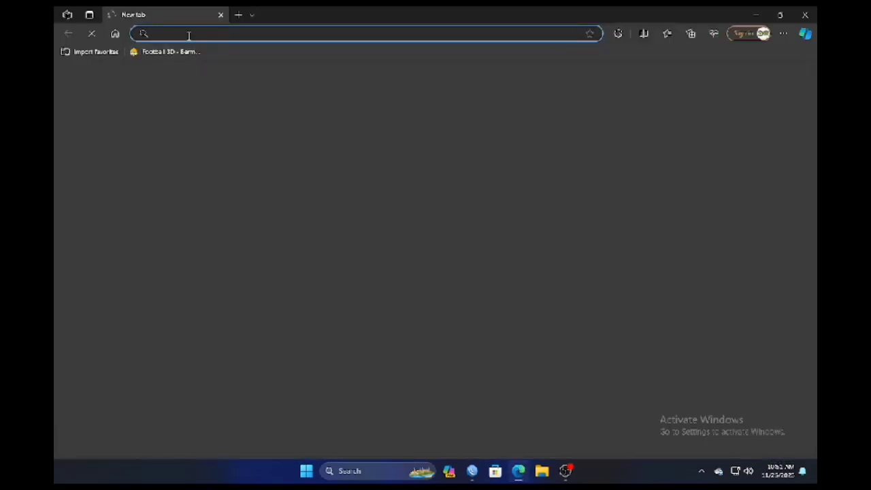
left_click(189, 36)
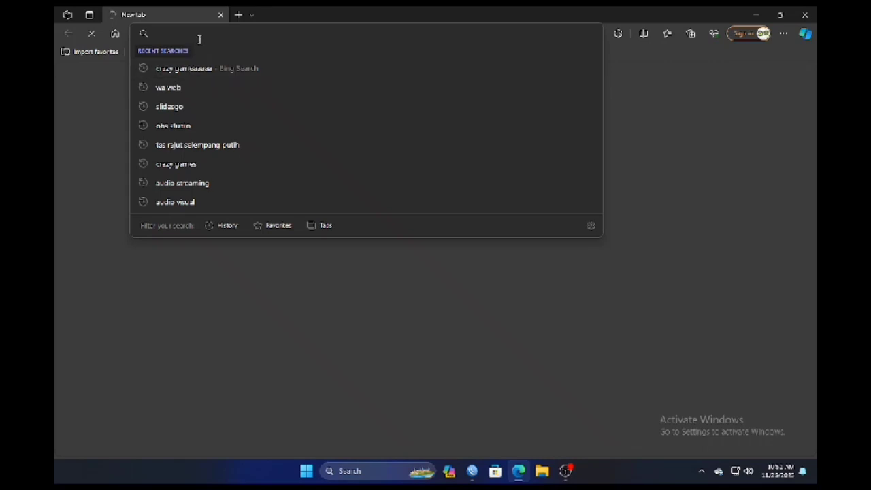
type("g")
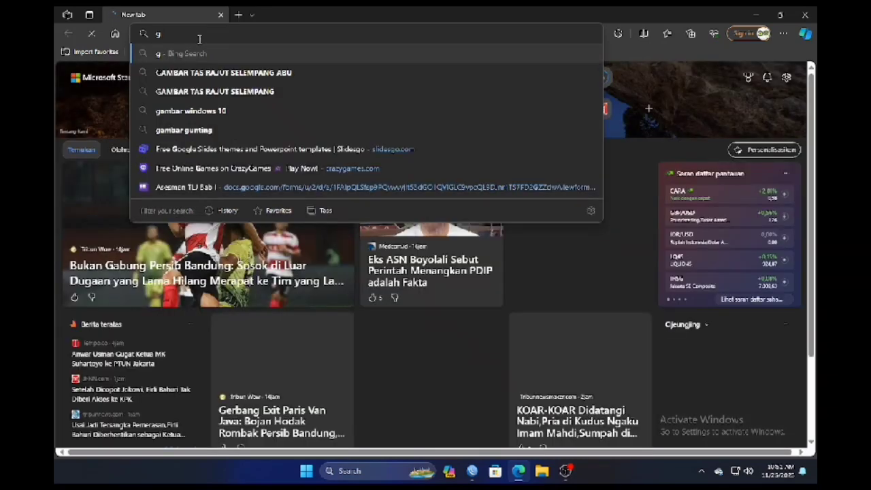
type("o")
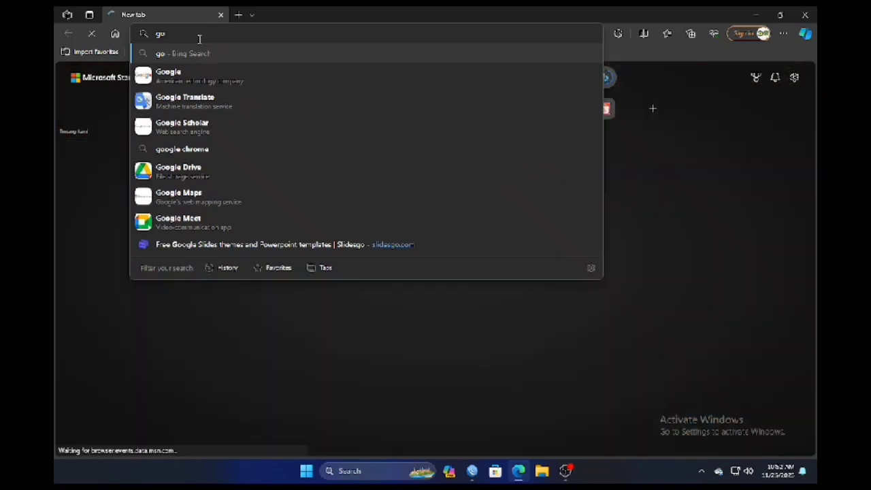
type("led")
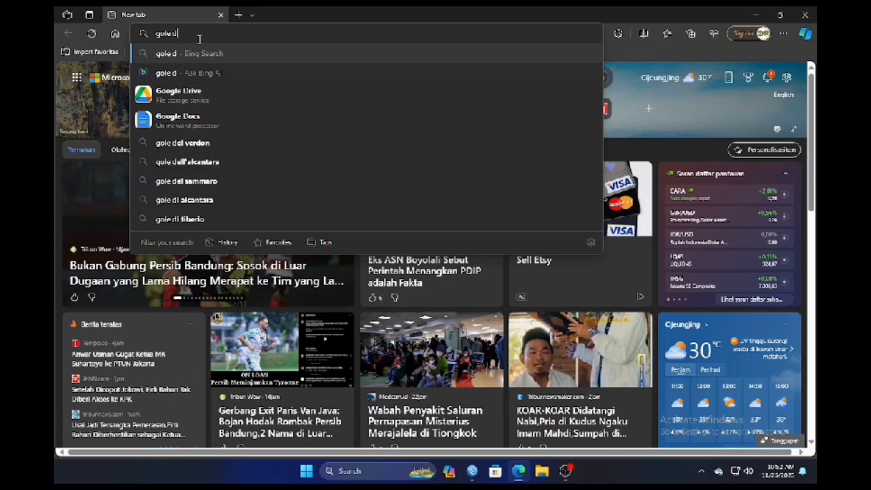
key("BackSpace")
key("BackSpace")
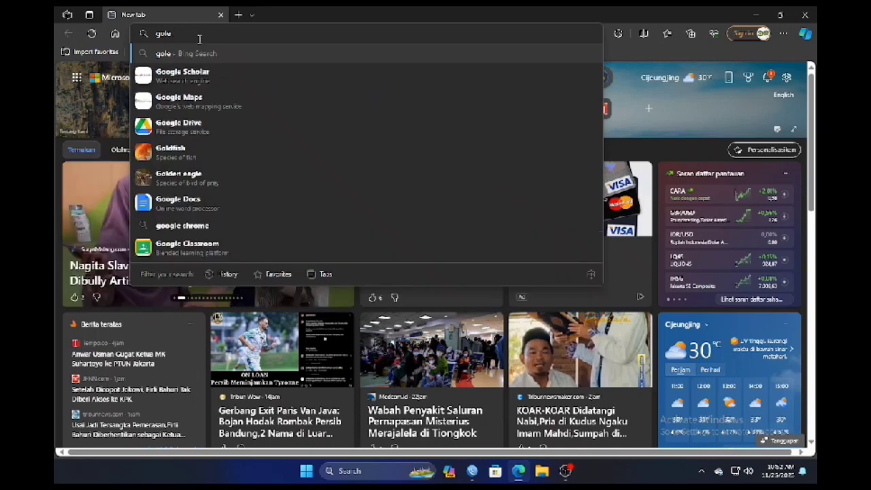
key("Return")
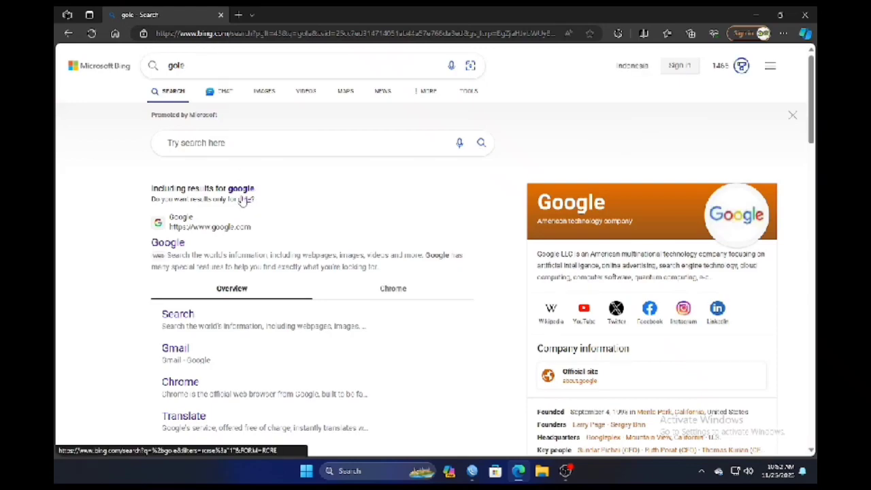
Look through the search results page and return to the new tab page
scroll(243, 201, "down", 5)
scroll(243, 200, "up", 5)
scroll(243, 200, "down", 5)
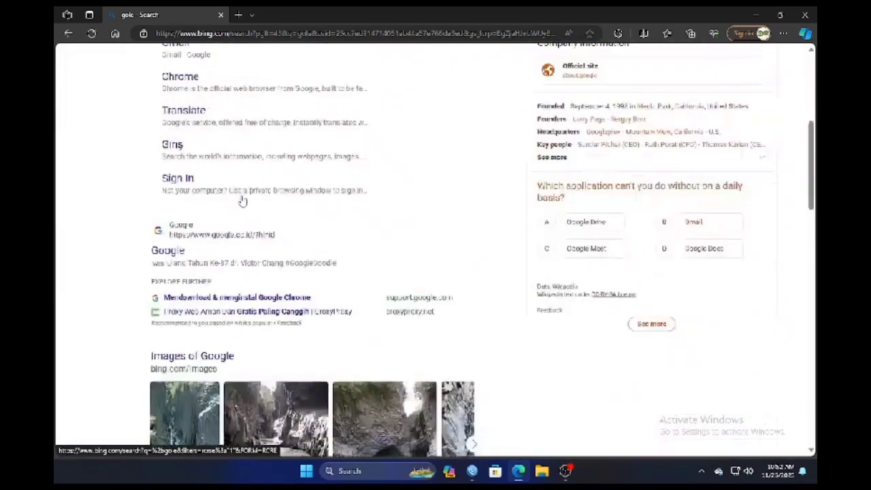
scroll(242, 199, "down", 5)
scroll(241, 198, "up", 9)
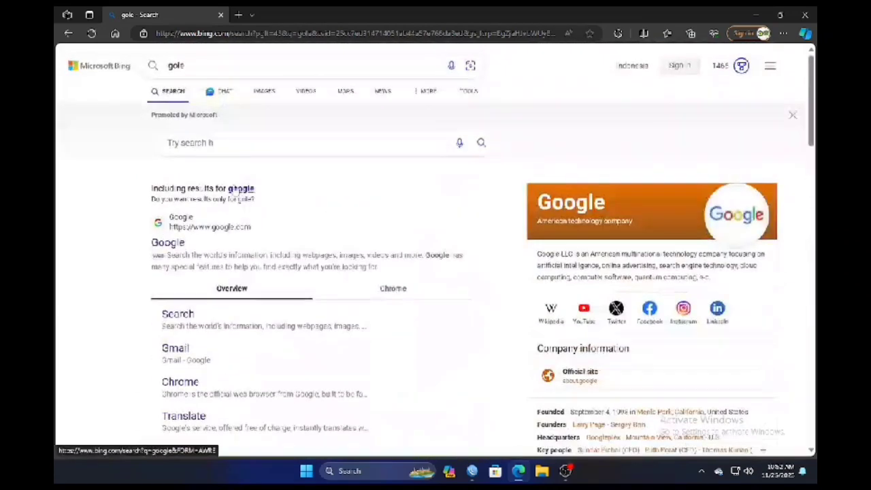
left_click(68, 34)
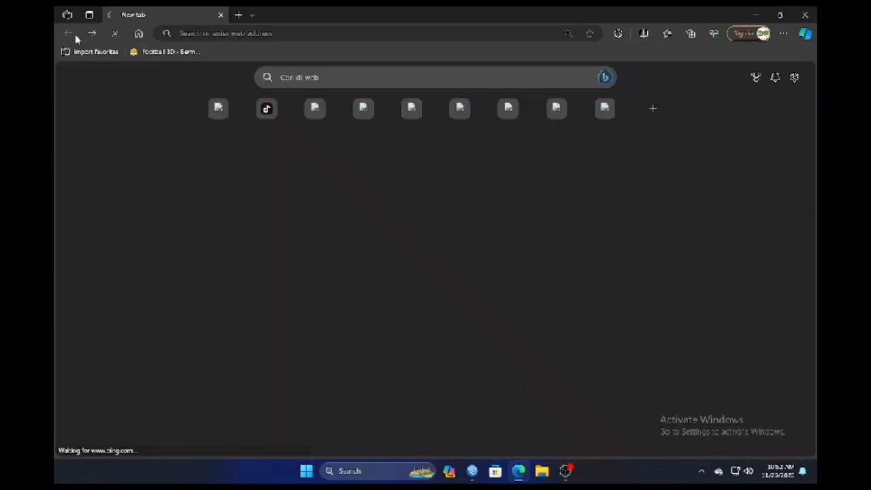